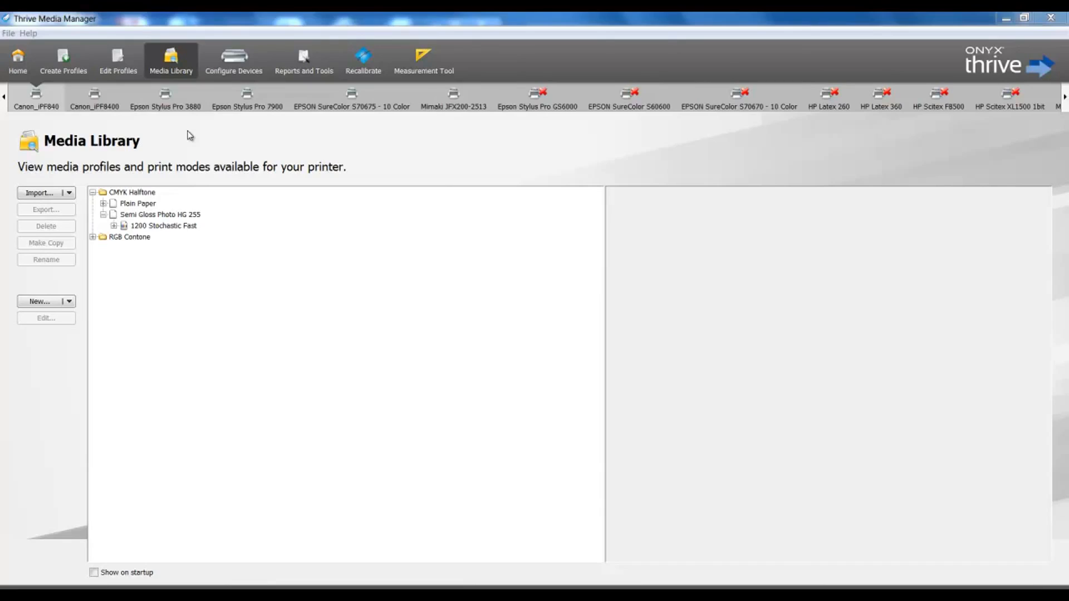
Start editing the 1200 Stochastic Fast print mode for Semi Gloss Photo HG 255 using the G7 workflow.
left_click(49, 303)
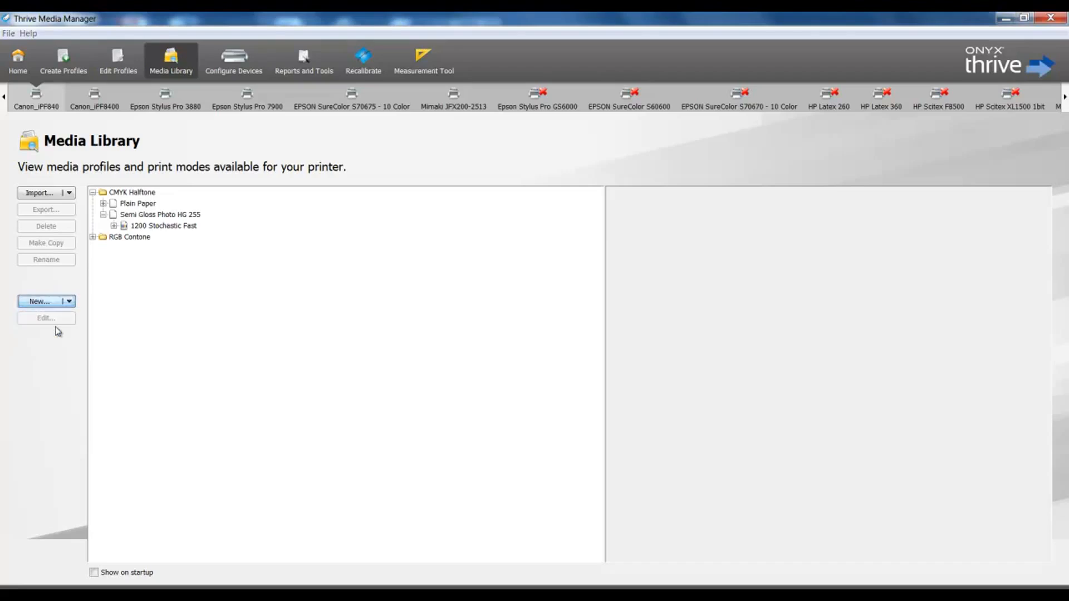
left_click(58, 330)
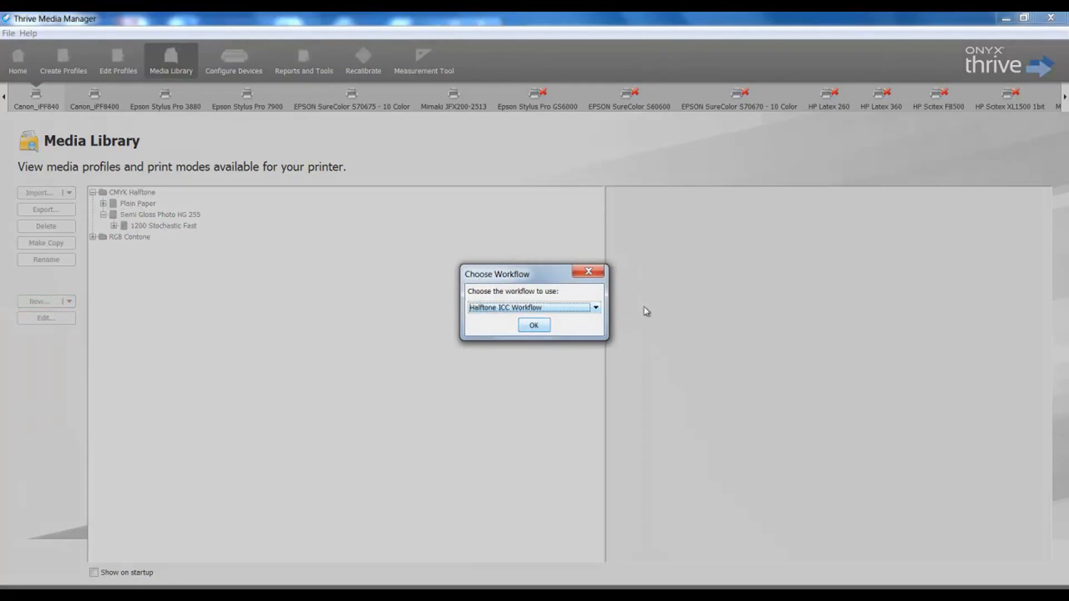
left_click(594, 308)
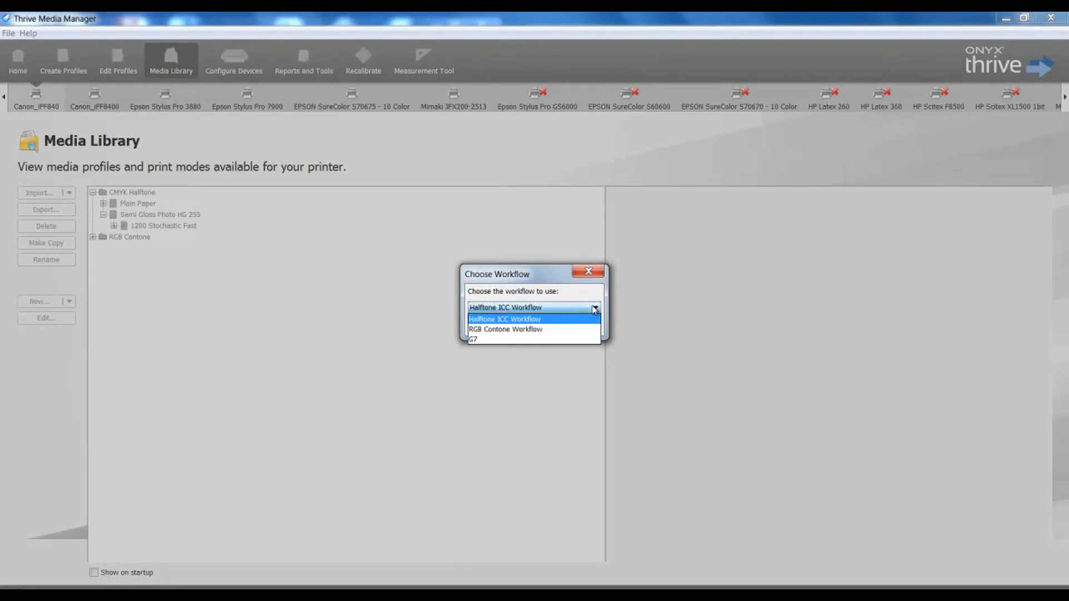
left_click(503, 341)
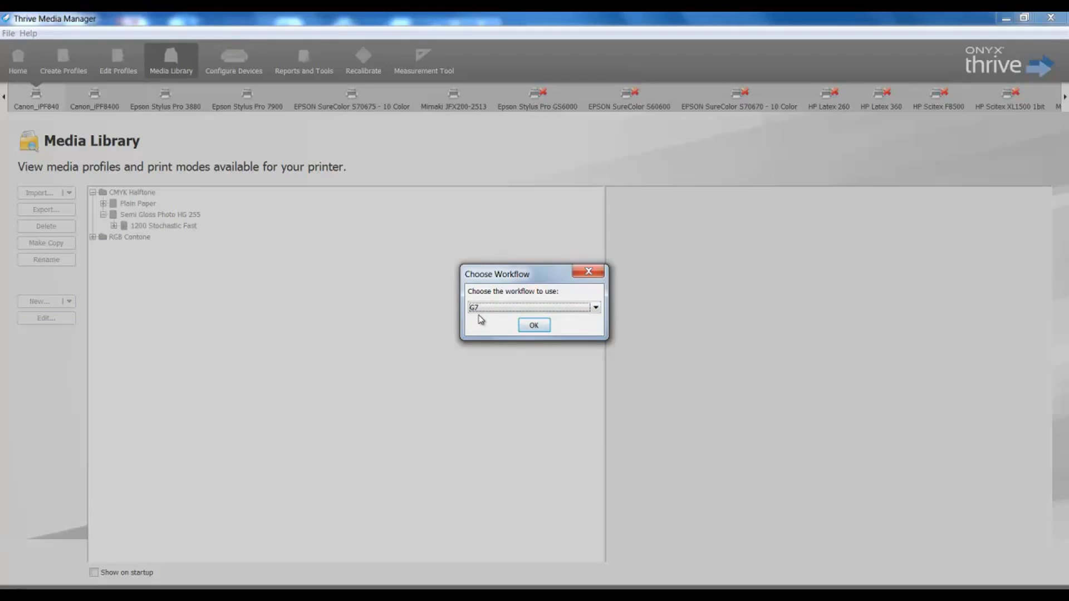
left_click(534, 325)
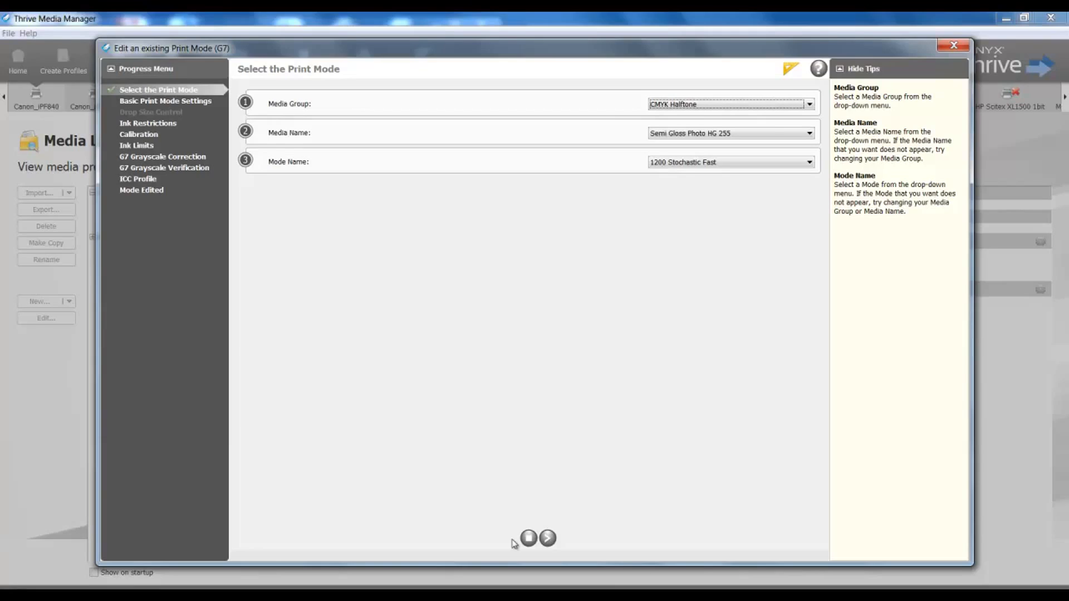
Keep the existing mode selection, basic settings, ink restrictions, calibration and ink limits, and advance to G7 Grayscale Correction.
left_click(546, 536)
left_click(547, 538)
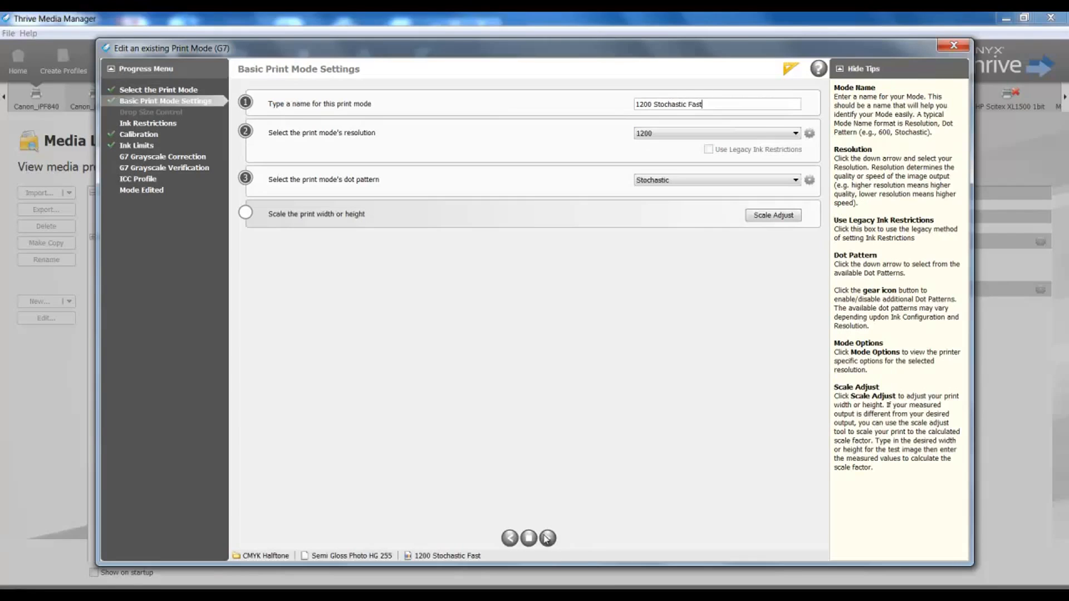
left_click(547, 538)
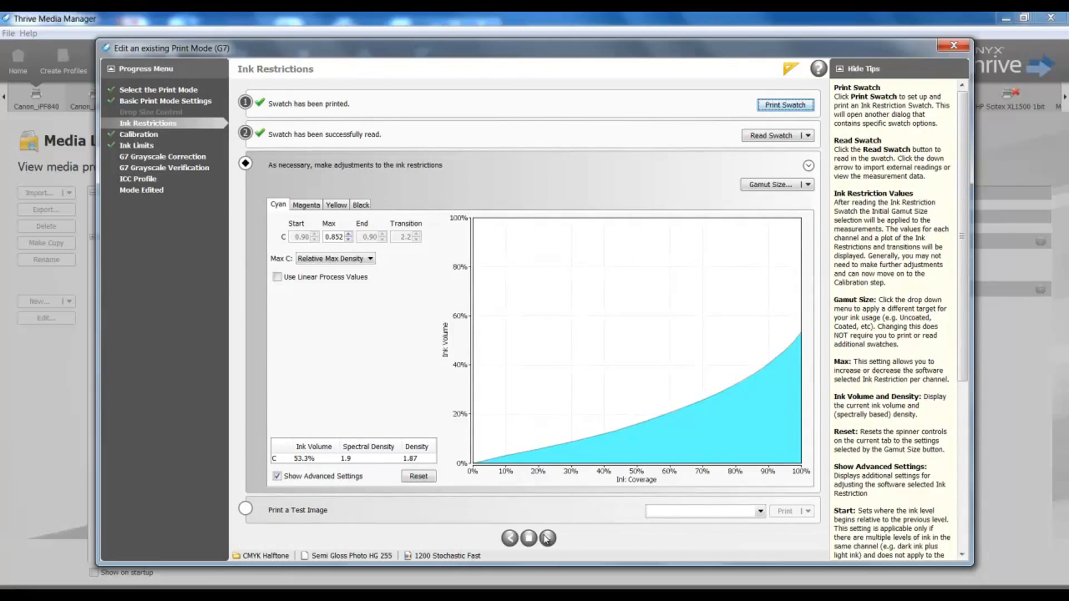
left_click(547, 538)
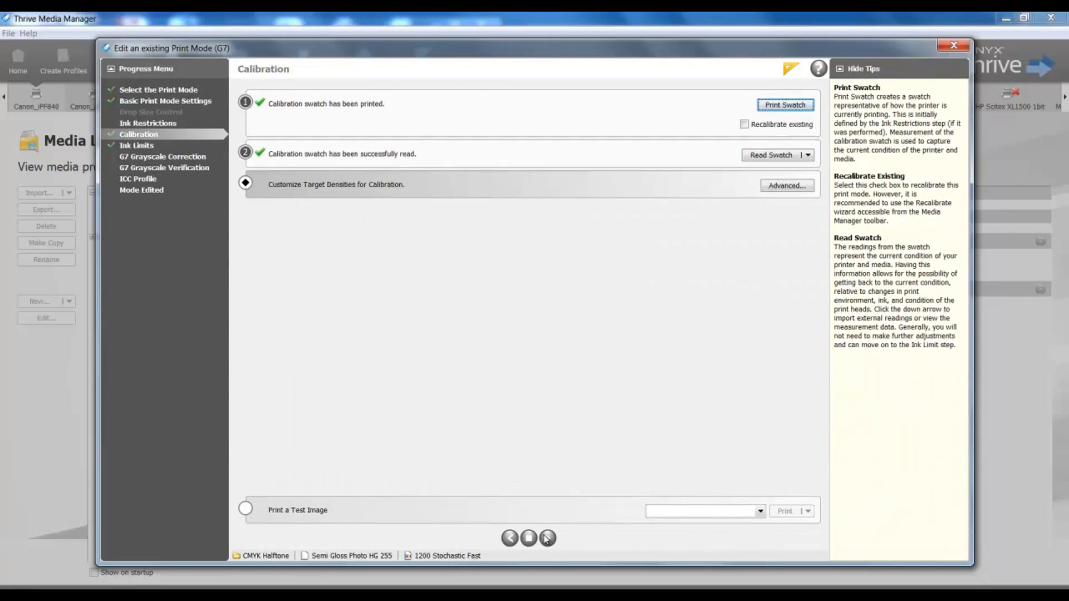
left_click(547, 538)
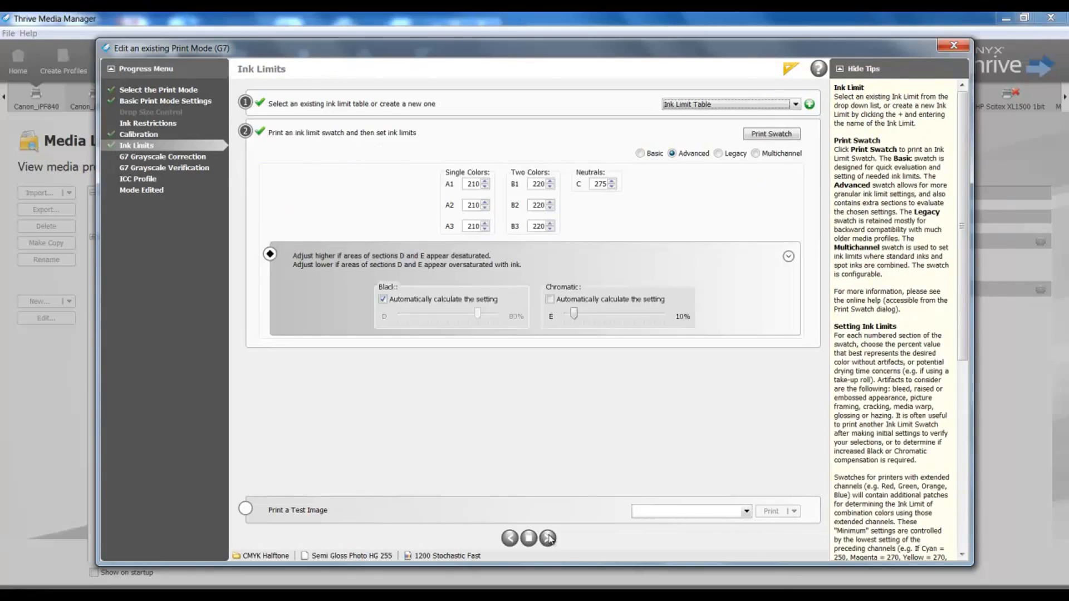
left_click(547, 537)
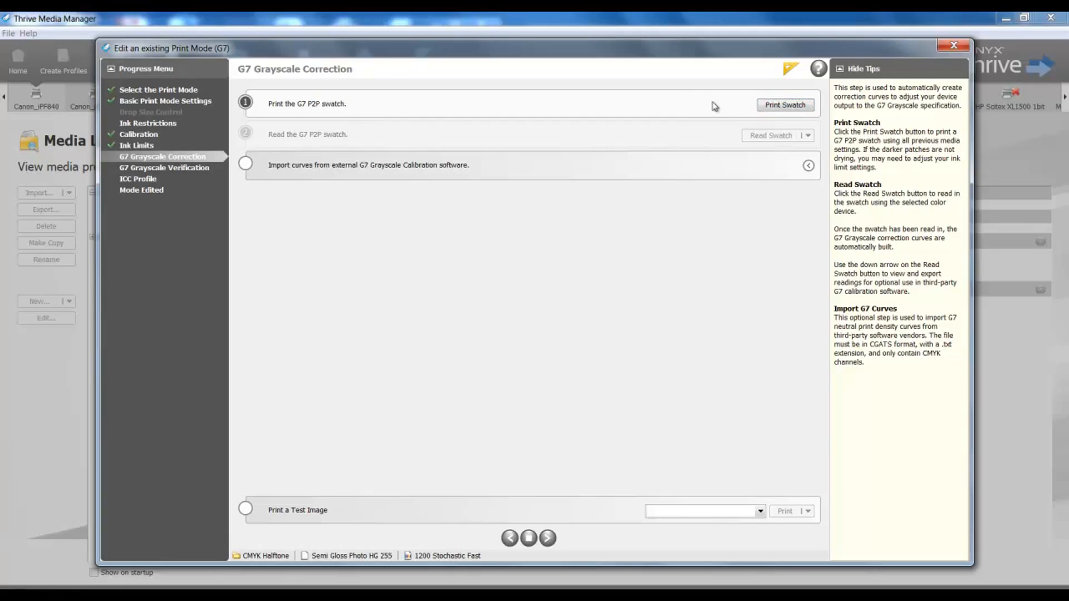
Print the standard G7 P2P51 swatch with the page size set to 36 Inch Roll.
left_click(773, 106)
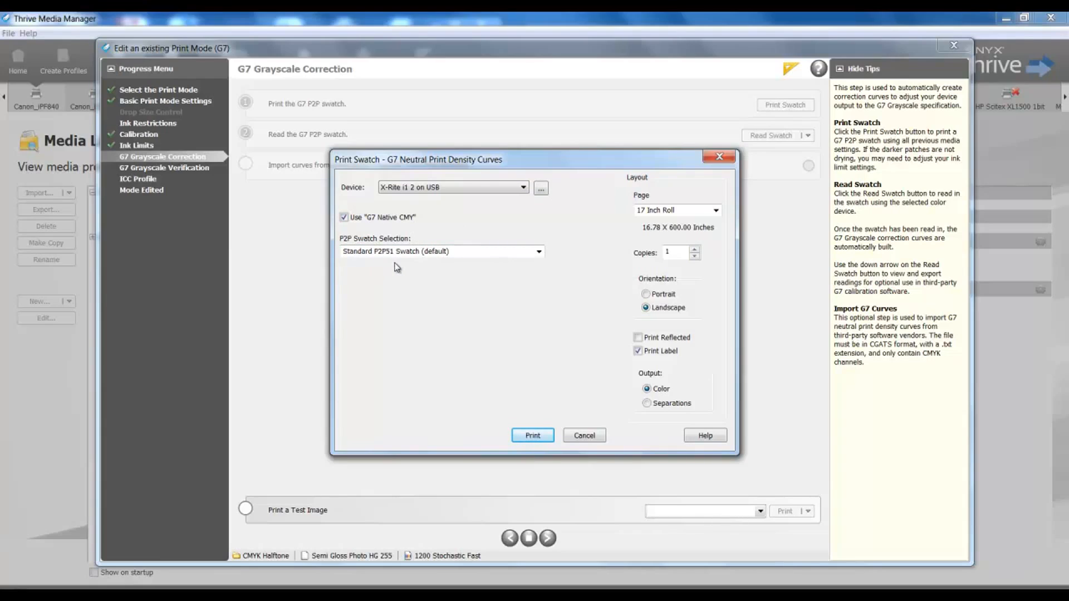
left_click(716, 211)
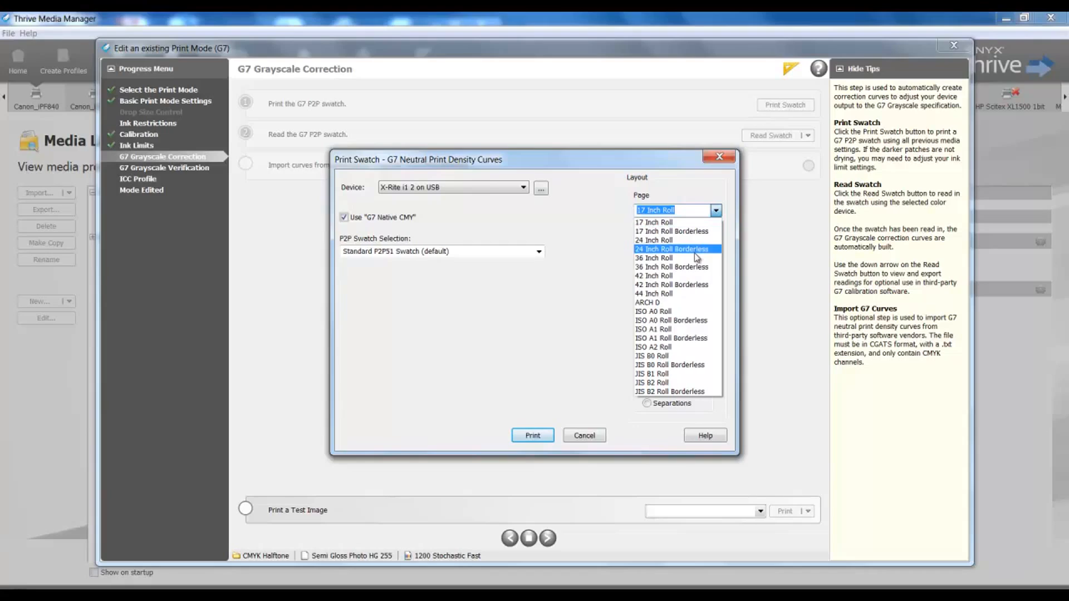
left_click(668, 258)
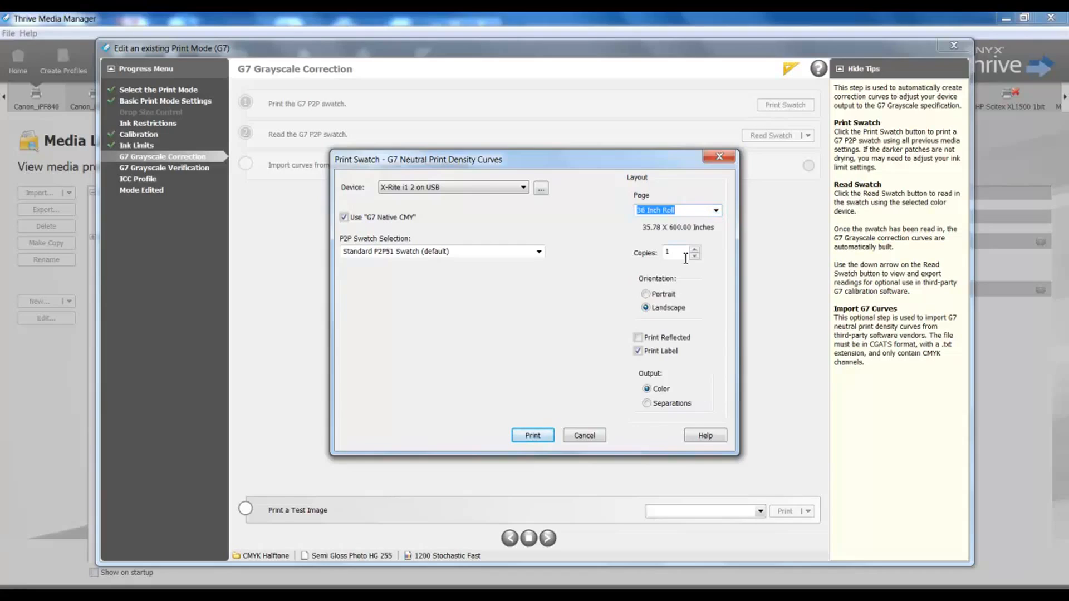
left_click(534, 436)
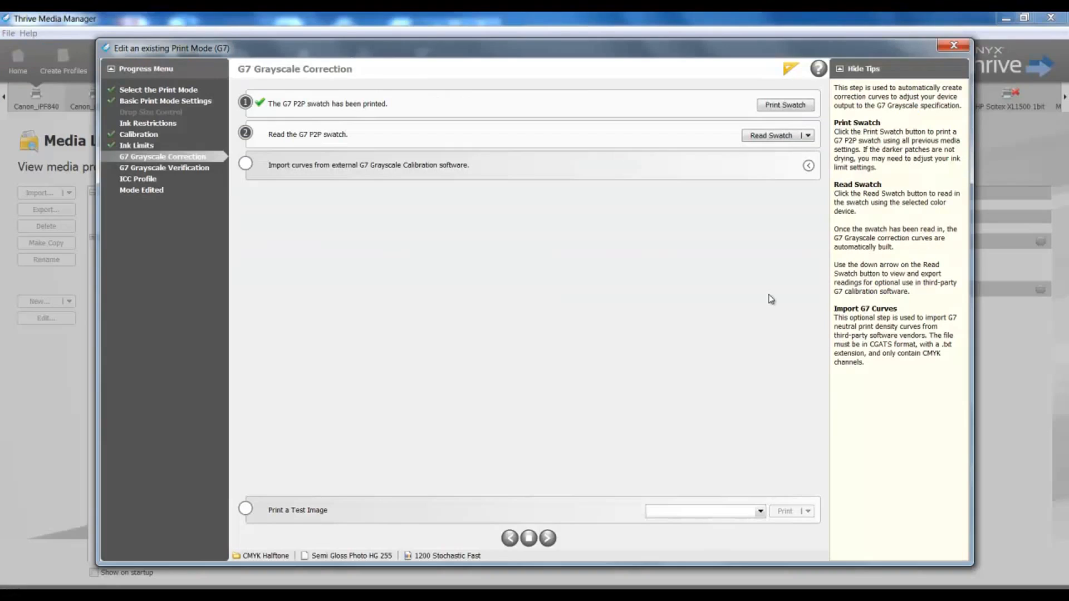
Read the printed G7 P2P swatch, accept its readings, and look at the option for importing external grayscale curves.
left_click(766, 136)
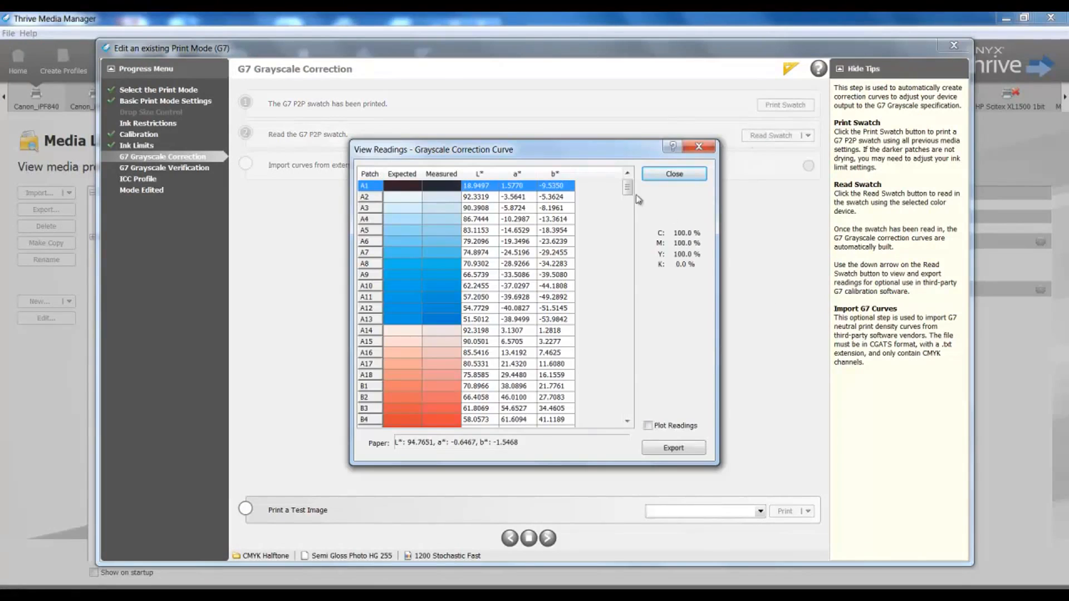
left_click(673, 174)
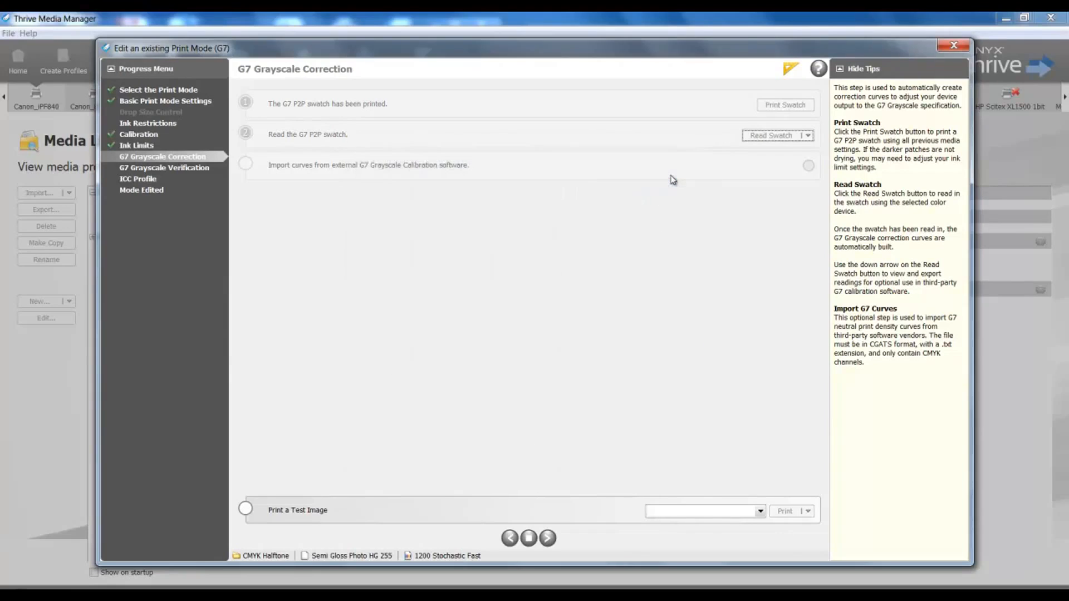
left_click(808, 167)
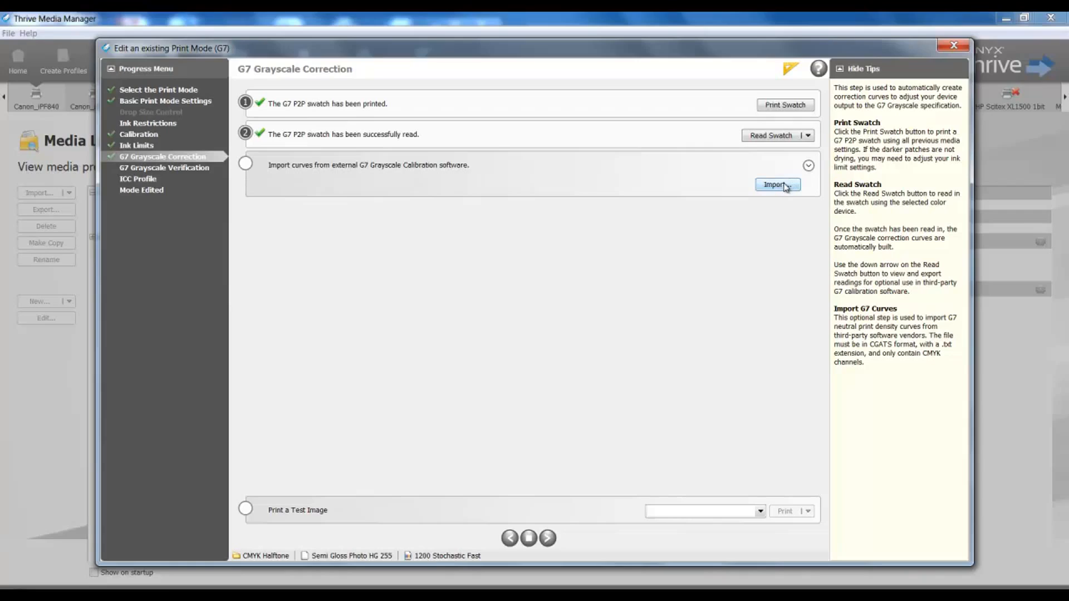
left_click(809, 166)
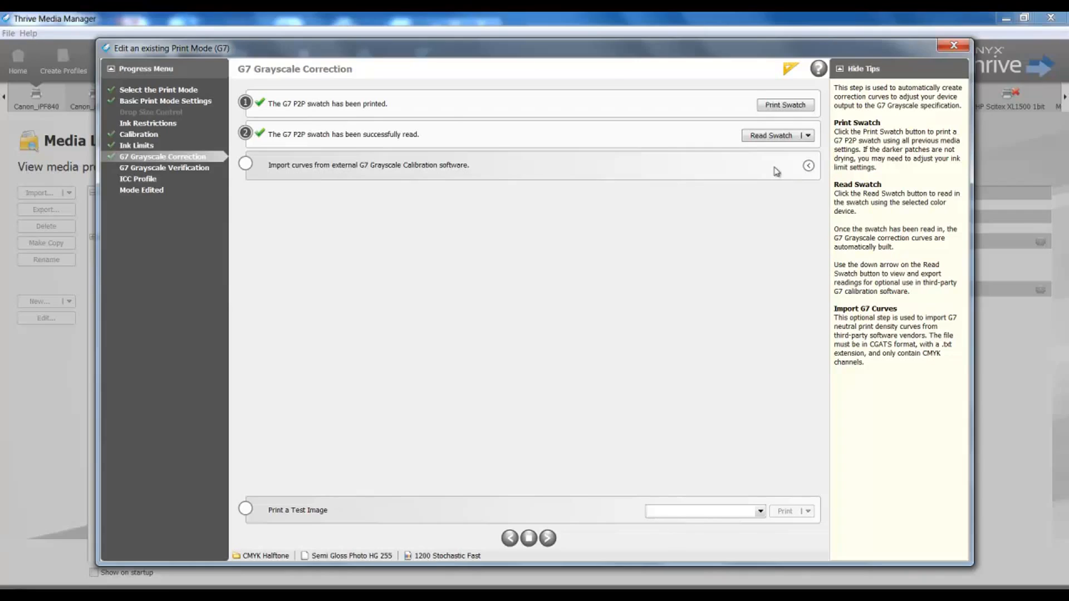
Advance to G7 Grayscale Verification and print the P2P verification swatch, releasing its job in RIP-Queue.
left_click(548, 538)
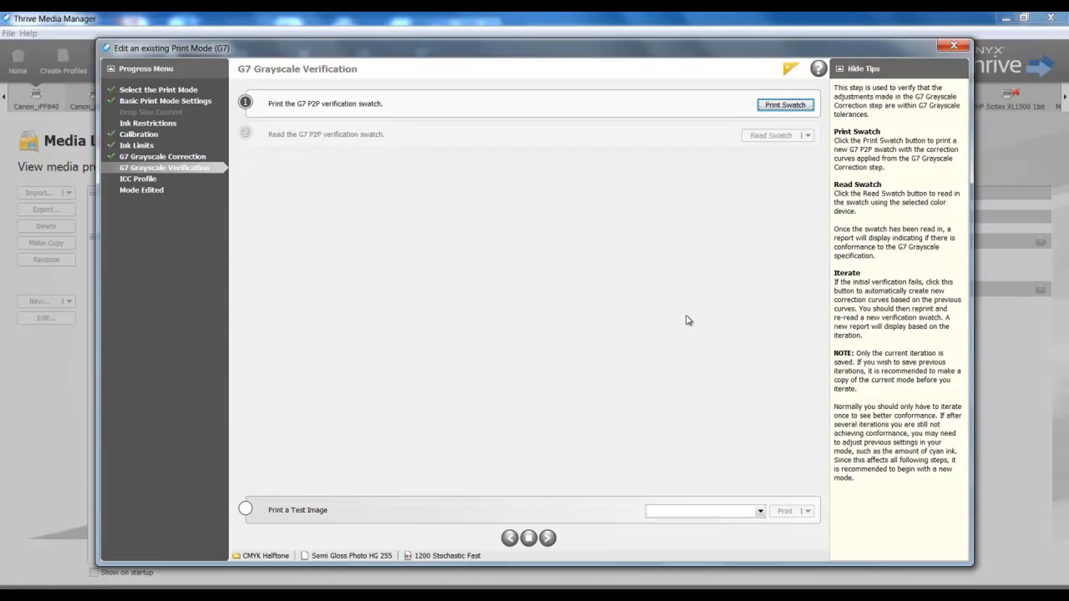
left_click(779, 108)
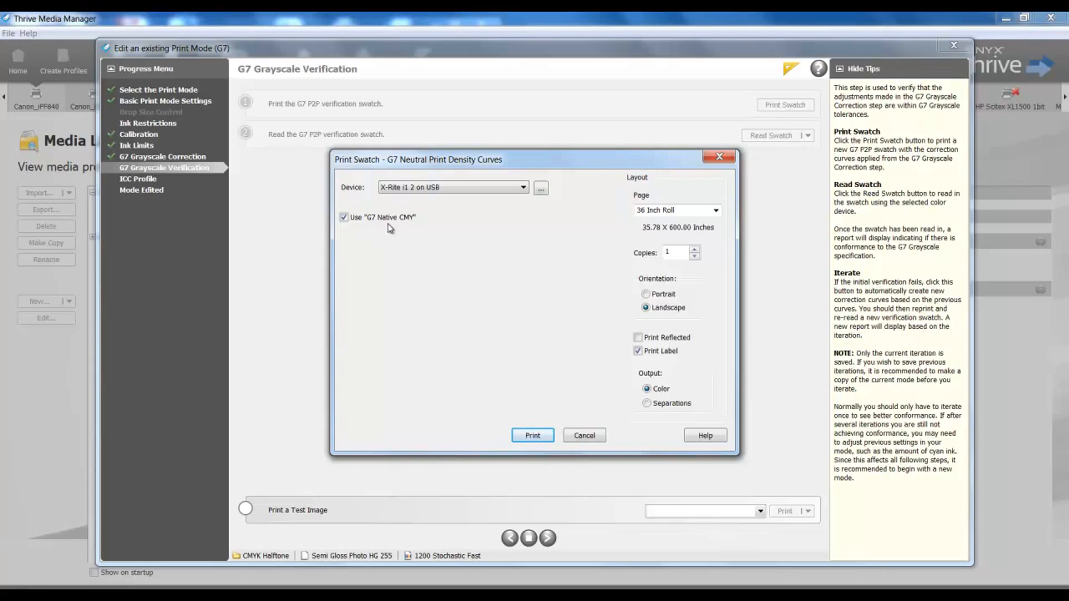
left_click(530, 436)
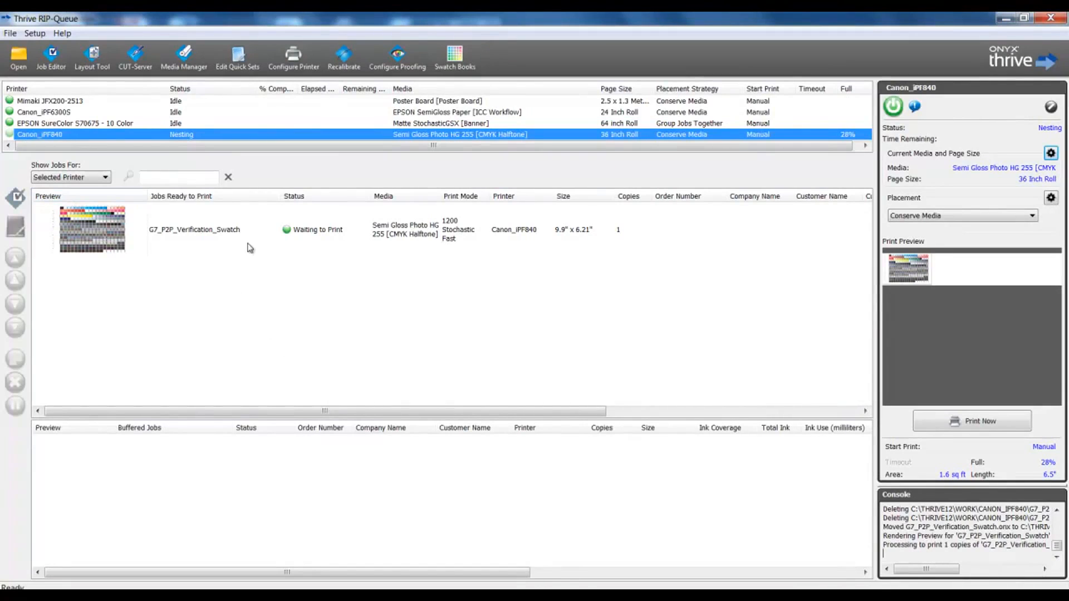
left_click(929, 422)
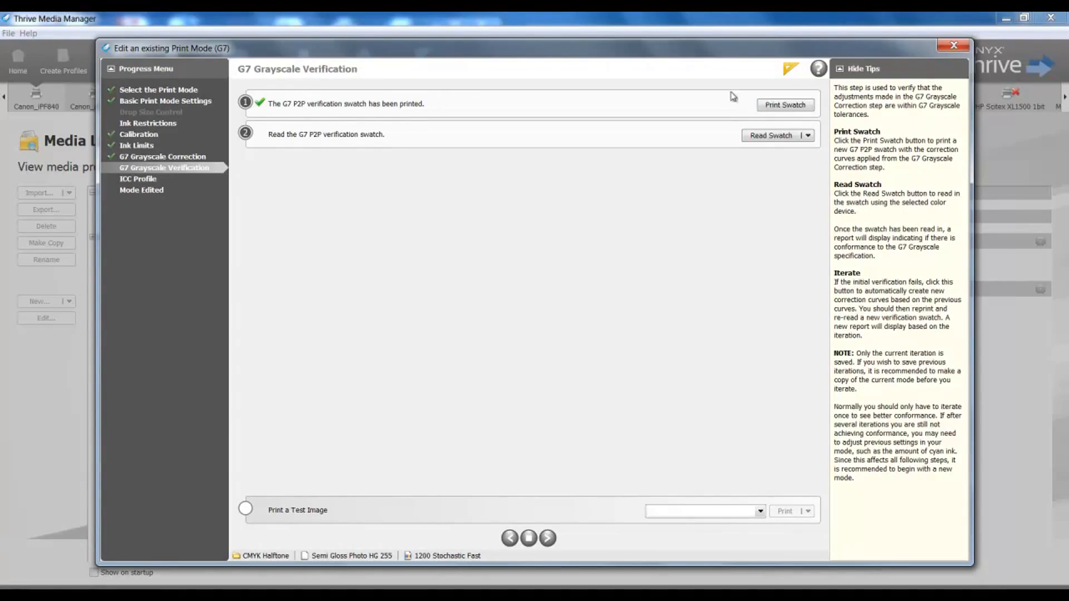
Read the G7 P2P verification swatch and stop the editing session, saving the changes.
left_click(746, 137)
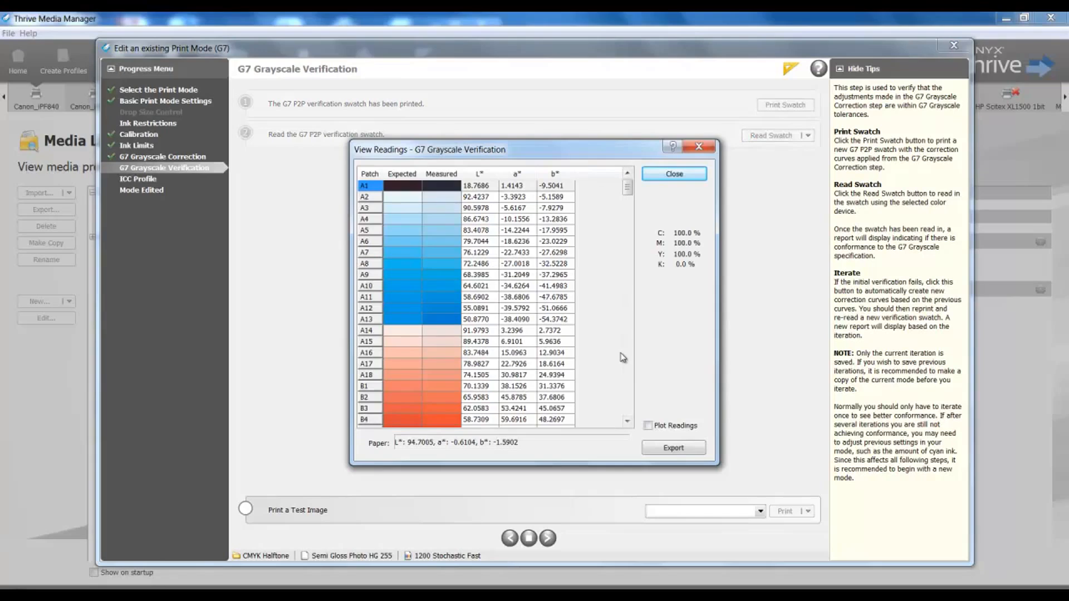
left_click(662, 177)
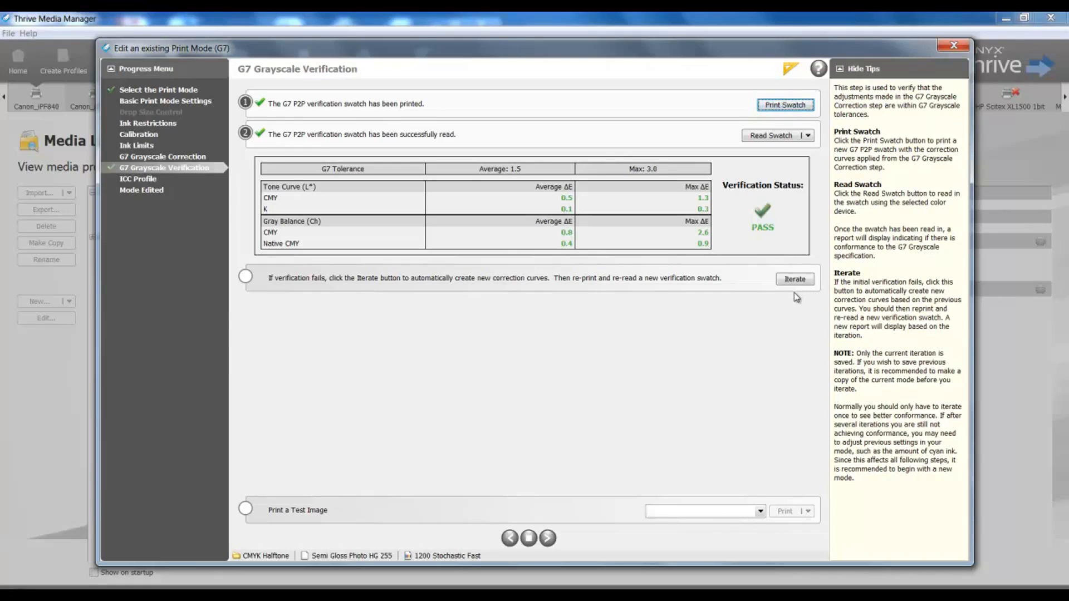
left_click(529, 538)
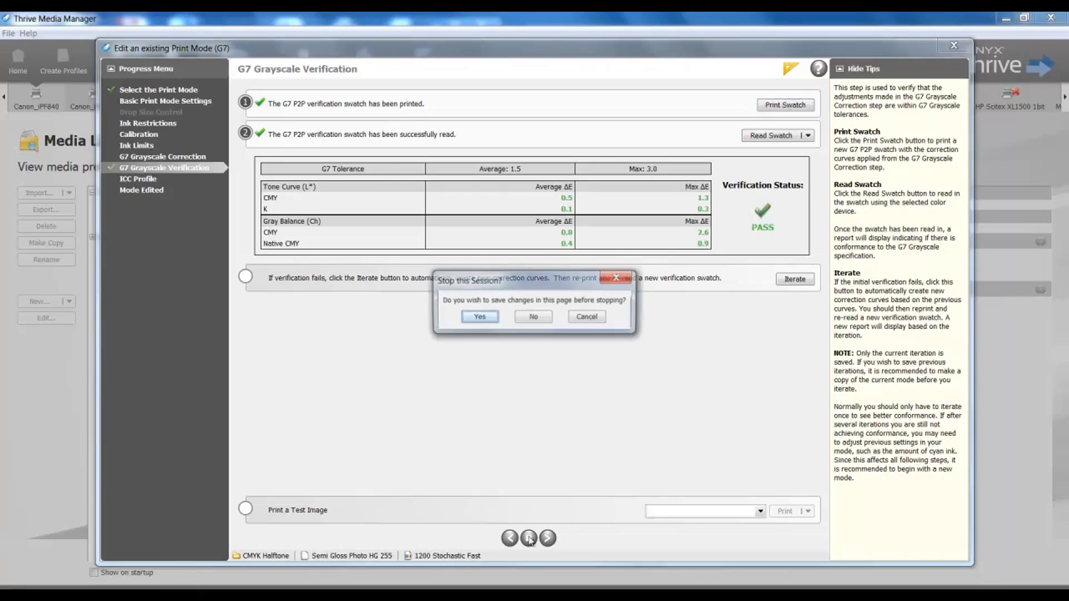
left_click(474, 317)
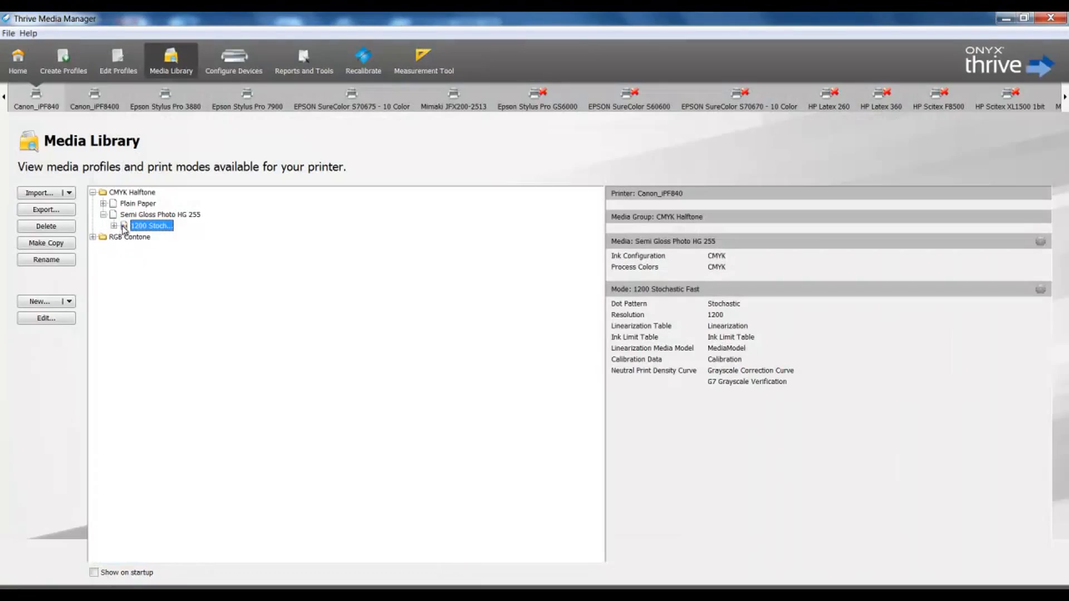
Copy the 1200 Stochastic Fast print mode under the name "1200 Stochastic Fast iterate".
left_click(36, 242)
left_click(527, 305)
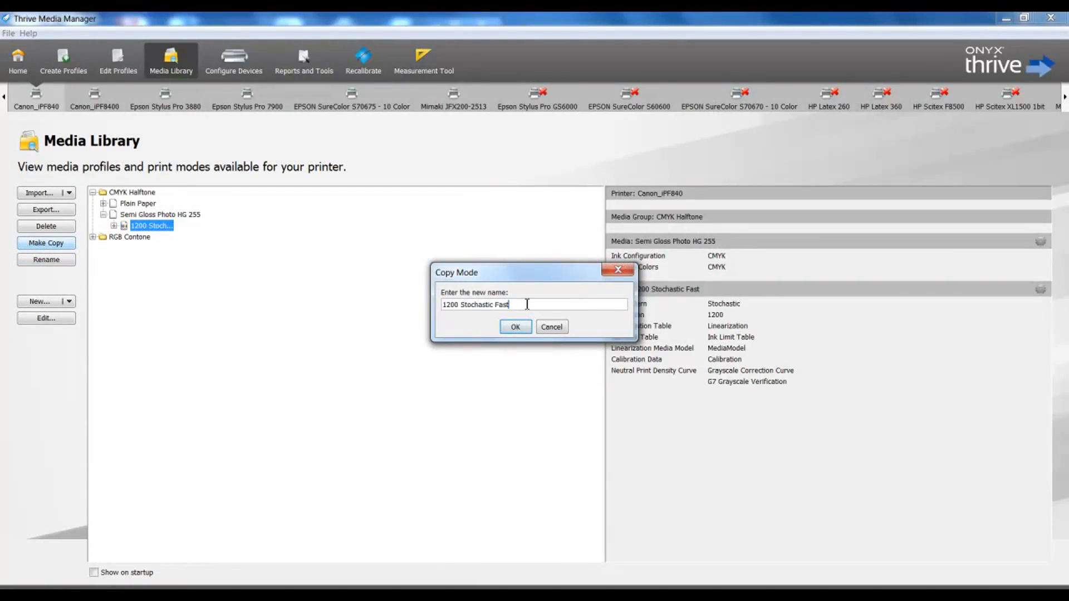
type("iterate")
left_click(515, 327)
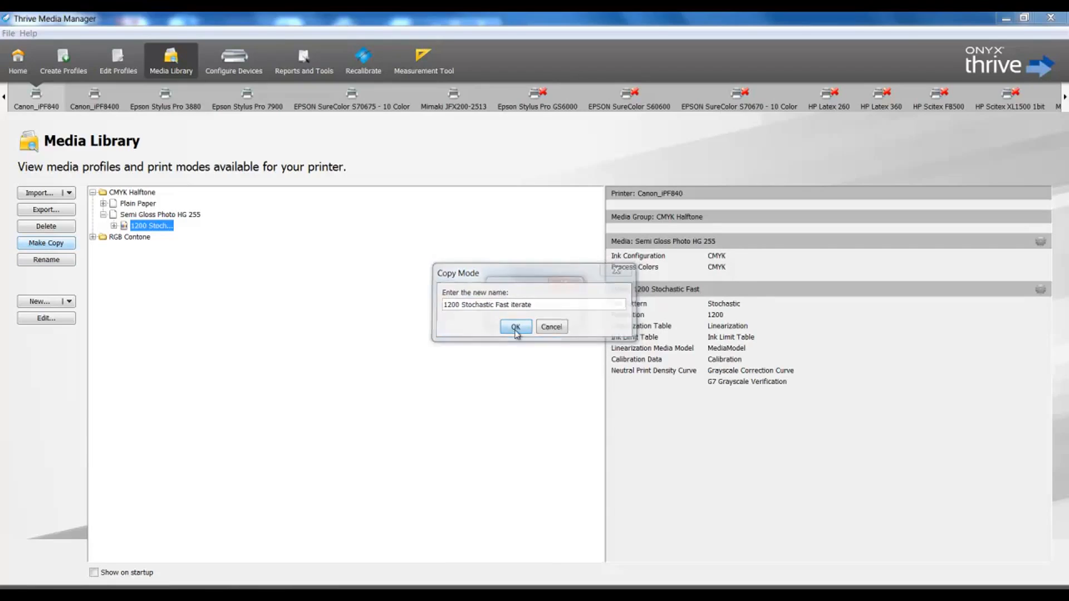
Open the copied print mode for editing at G7 Grayscale Verification and iterate its correction curves.
left_click(56, 319)
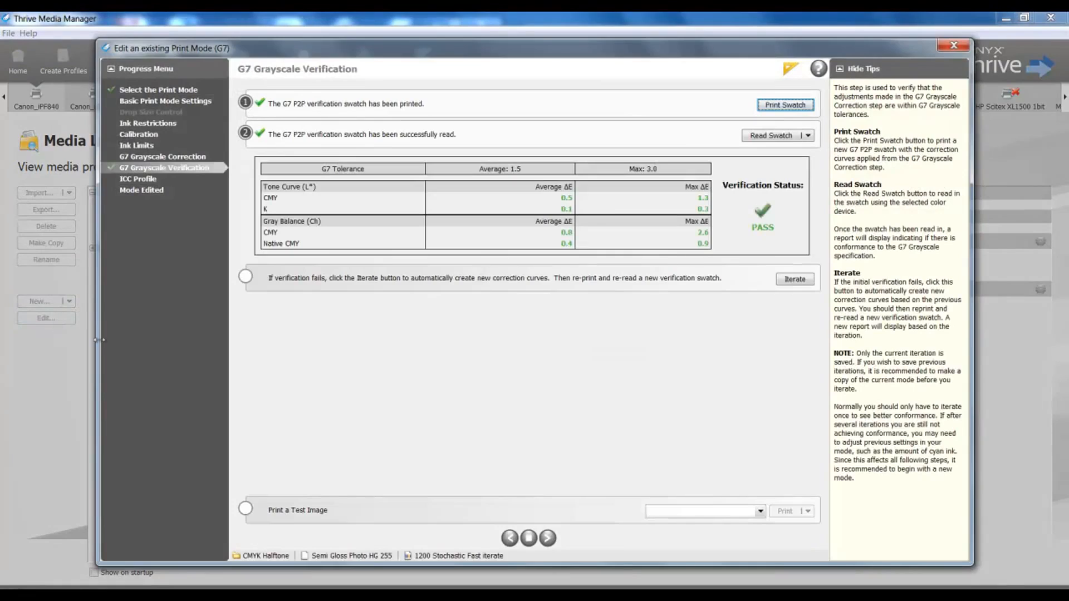
left_click(796, 281)
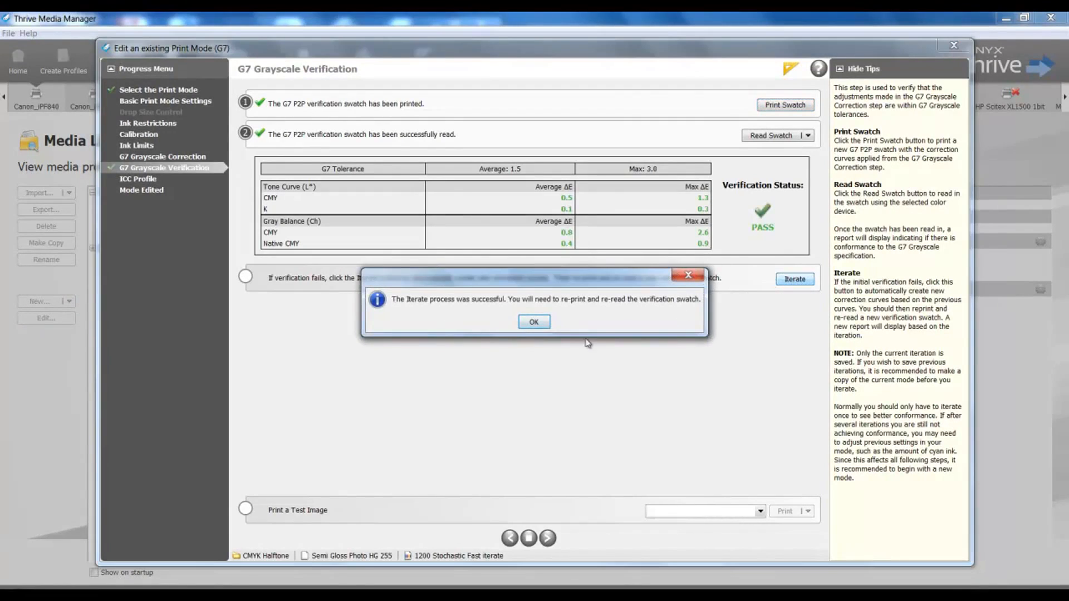
left_click(526, 323)
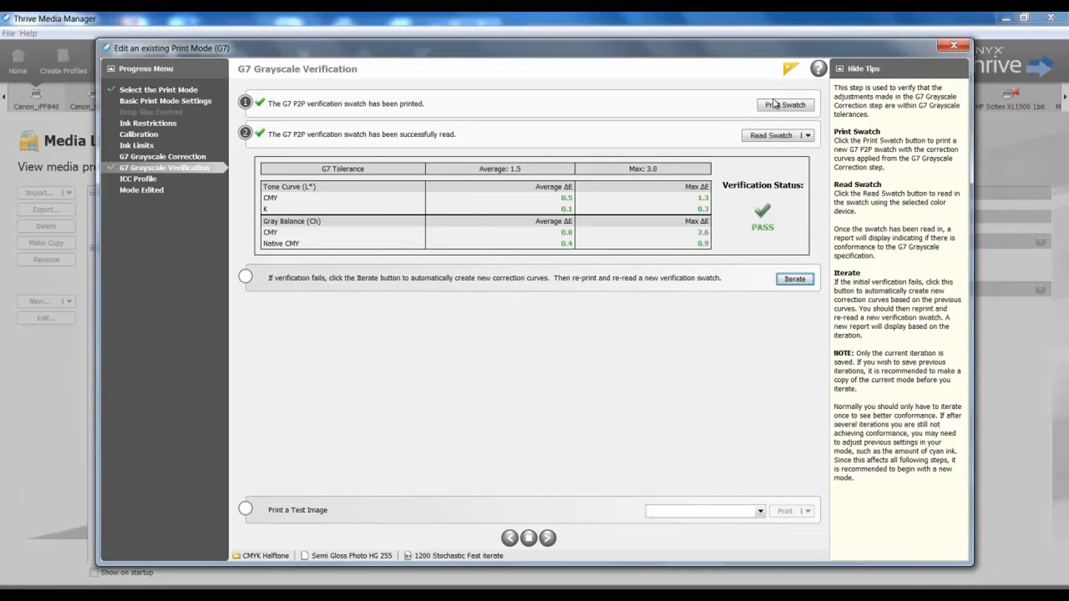
Reprint the G7 verification swatch for the iterated mode on the 36 Inch Roll and read it again.
left_click(774, 105)
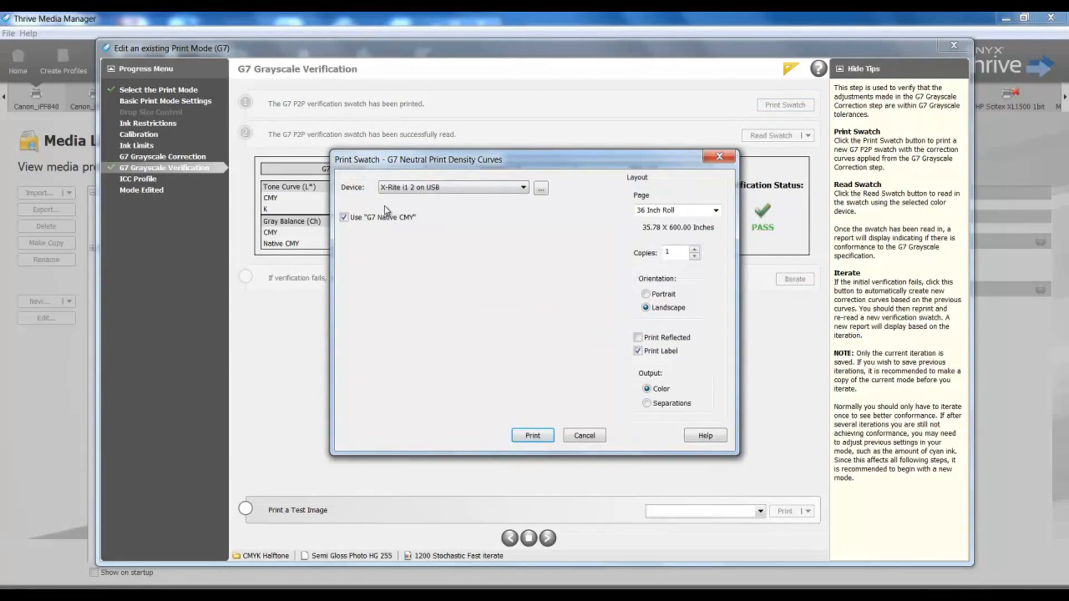
left_click(530, 368)
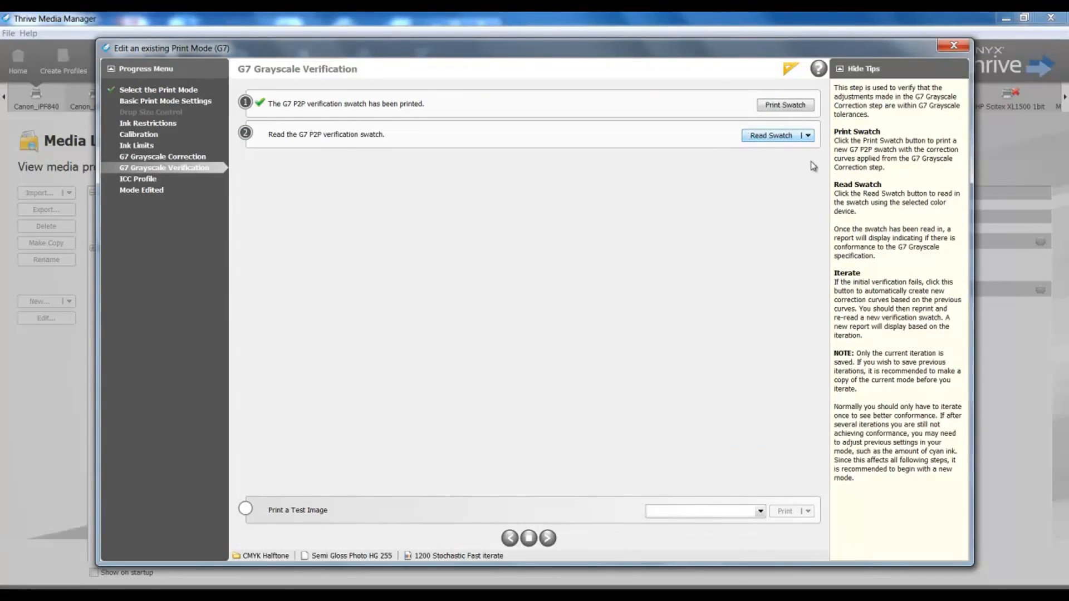
left_click(747, 143)
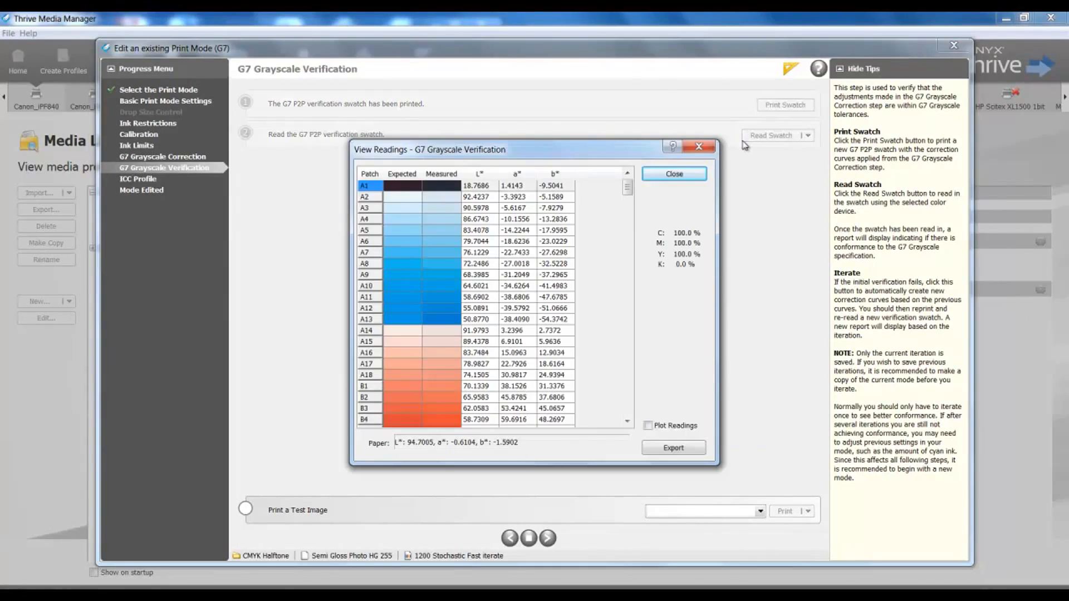
left_click(696, 175)
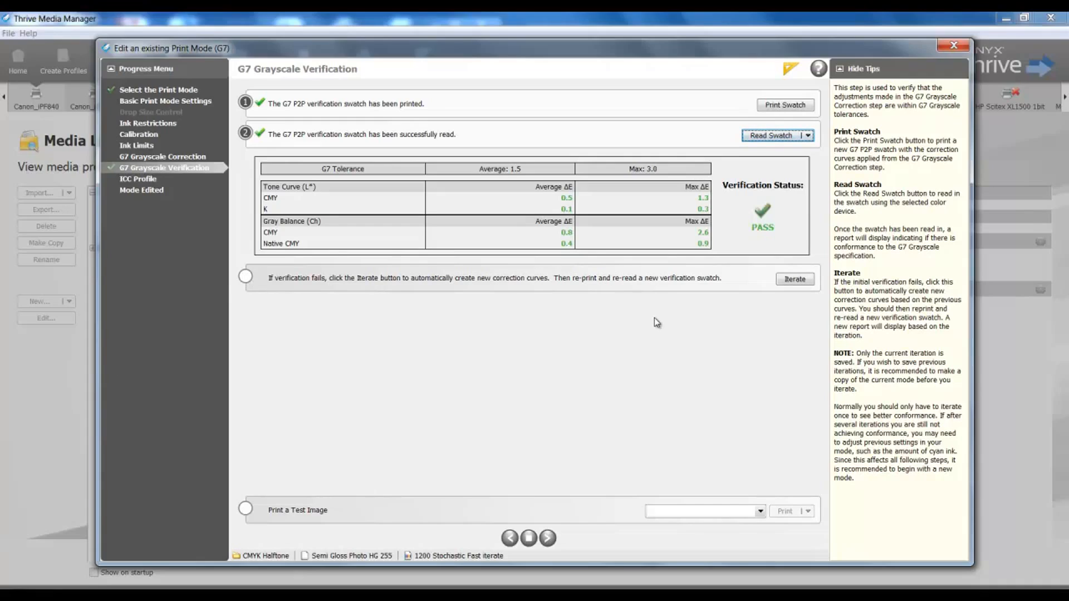
Advance to the ICC Profile stage and start printing the ICC swatch.
left_click(548, 538)
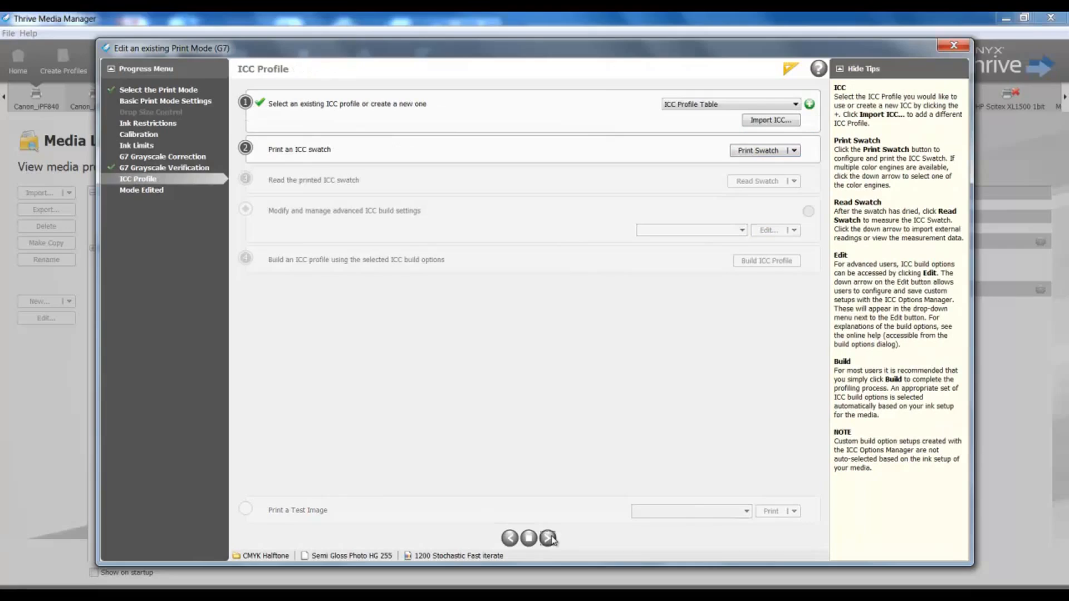
left_click(741, 152)
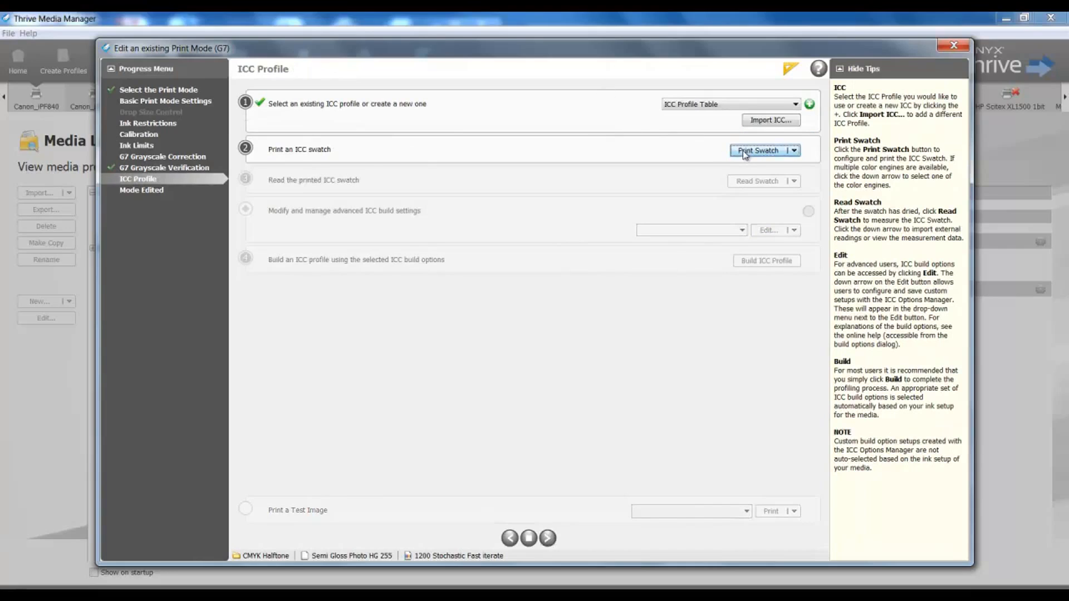